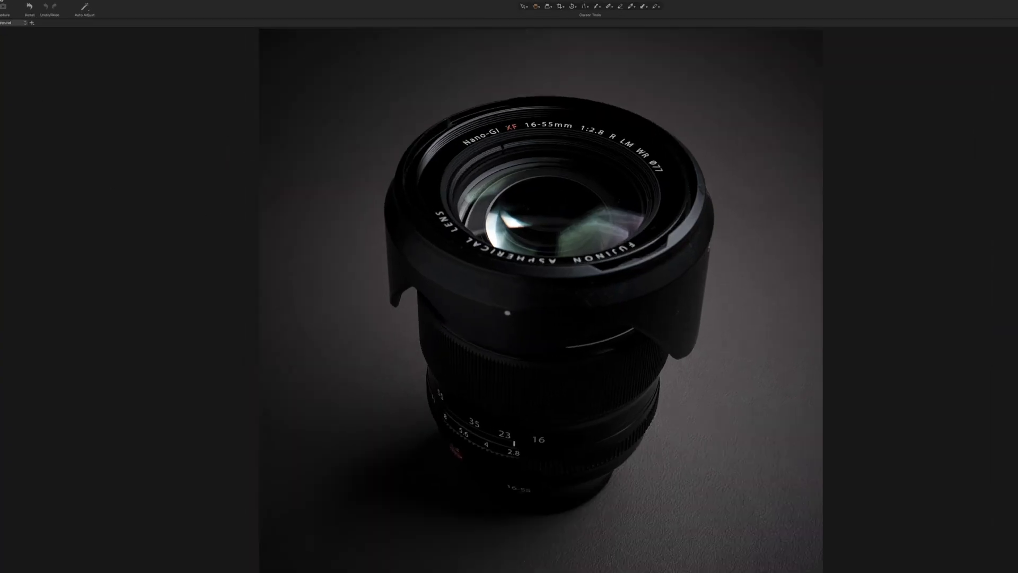
Create a new session named 'Capture One' saved in the FOOTAGE folder.
left_click(40, 4)
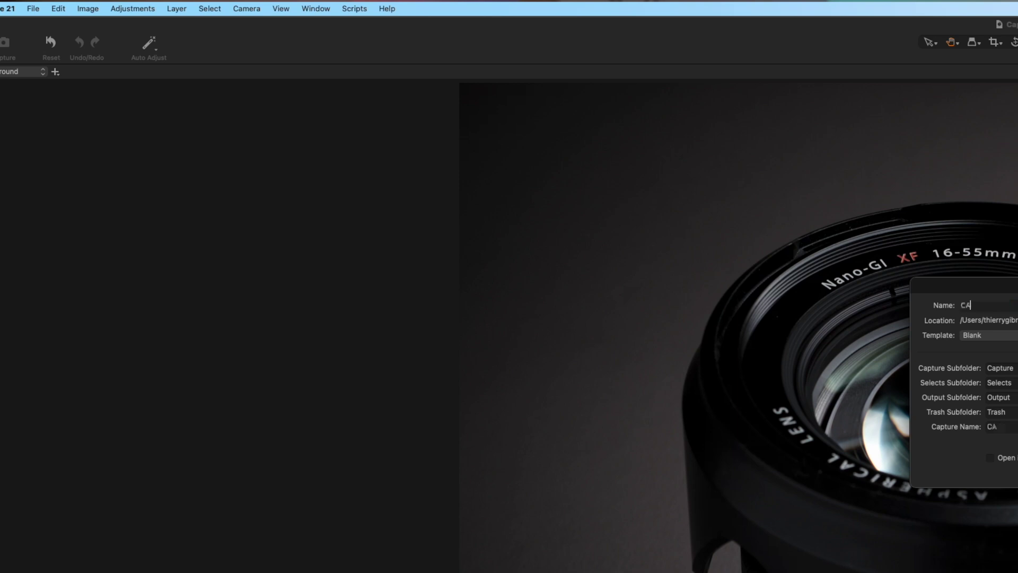
key("BackSpace")
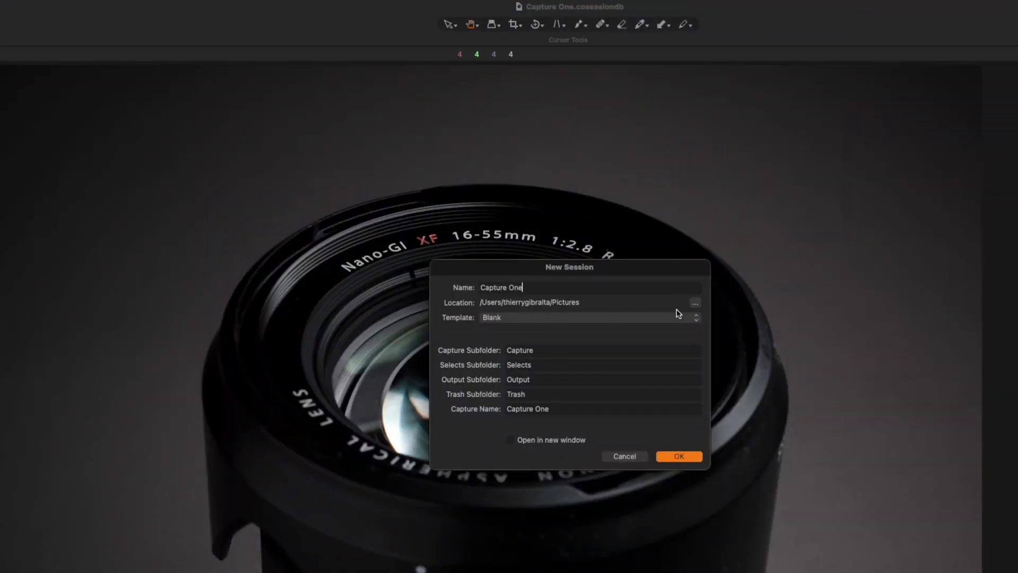
left_click(696, 303)
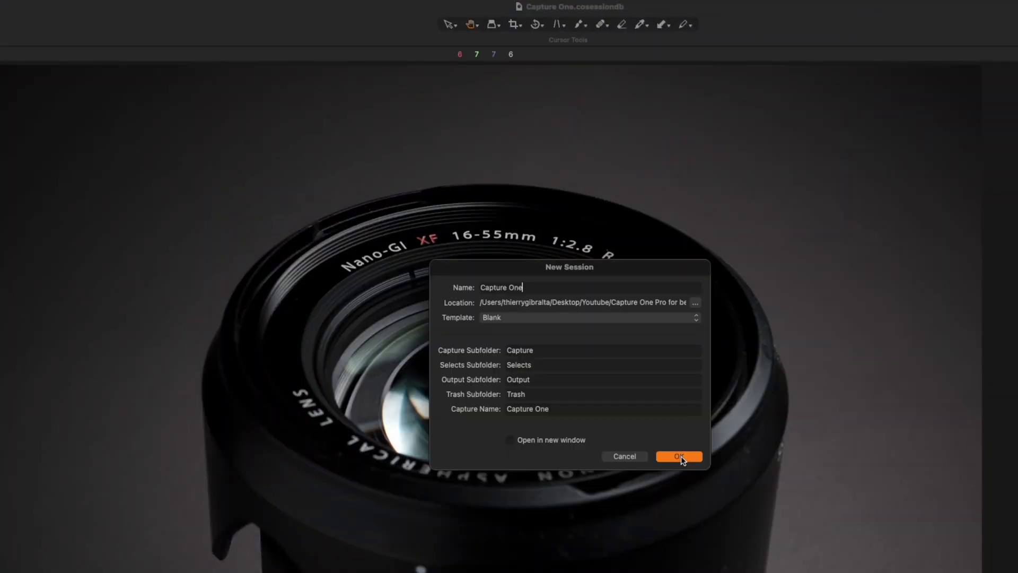
key("Return")
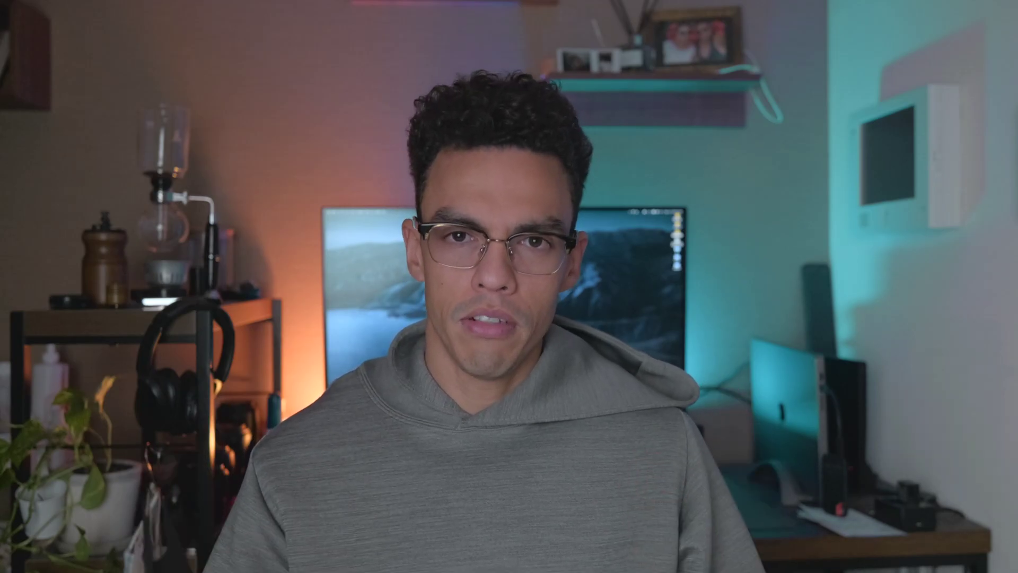
Browse the session's Capture subfolder in Finder and select the raw file DSCF0004.RAF.
left_click(198, 105)
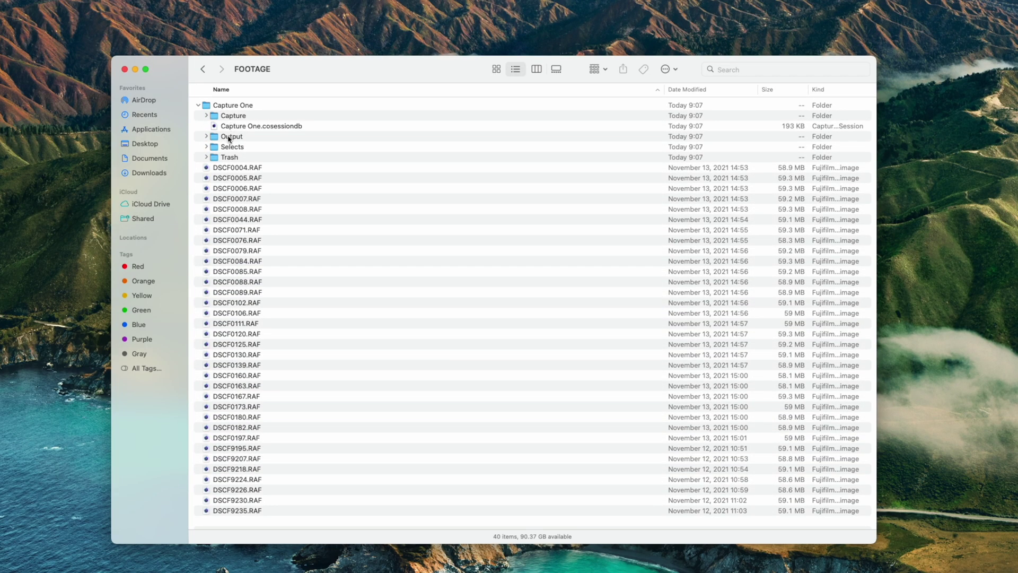
left_click(227, 117)
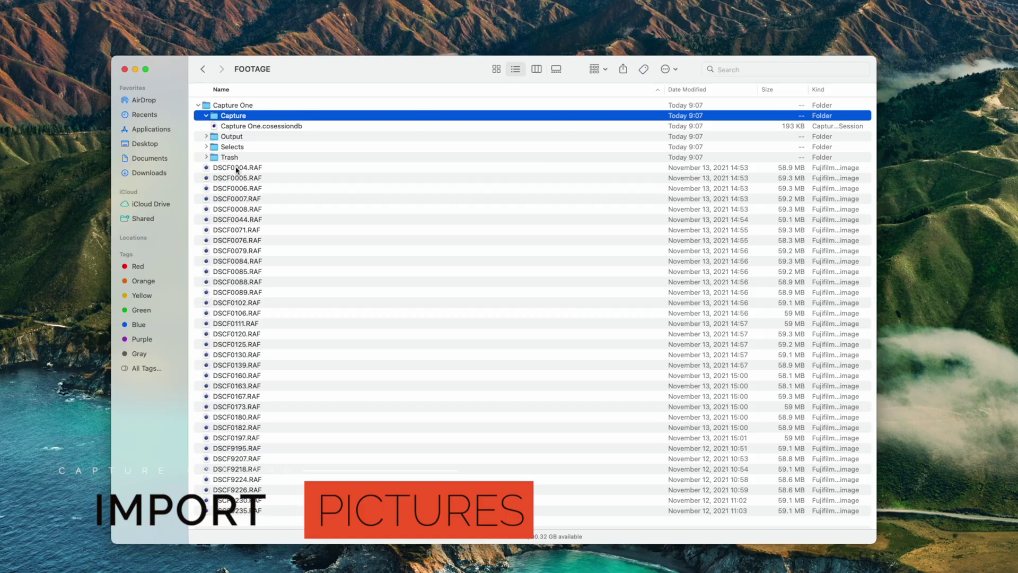
left_click(237, 168)
Move the raw files through DSCF9235 into the Capture folder and browse them in the Library.
left_click(249, 510, "shift")
left_click_drag(250, 510, 242, 121)
left_click_drag(242, 121, 242, 121)
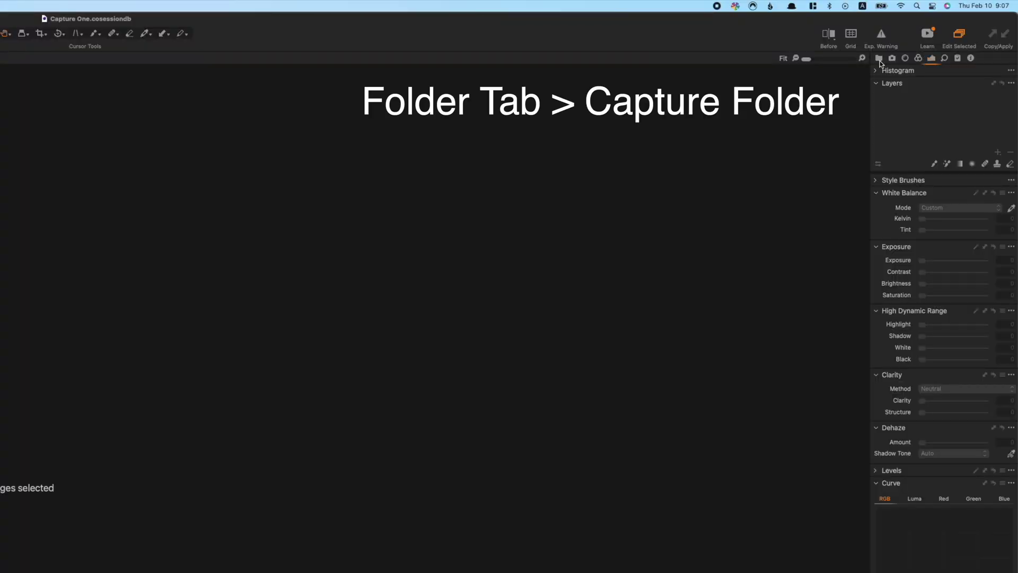
left_click(879, 58)
left_click(937, 114)
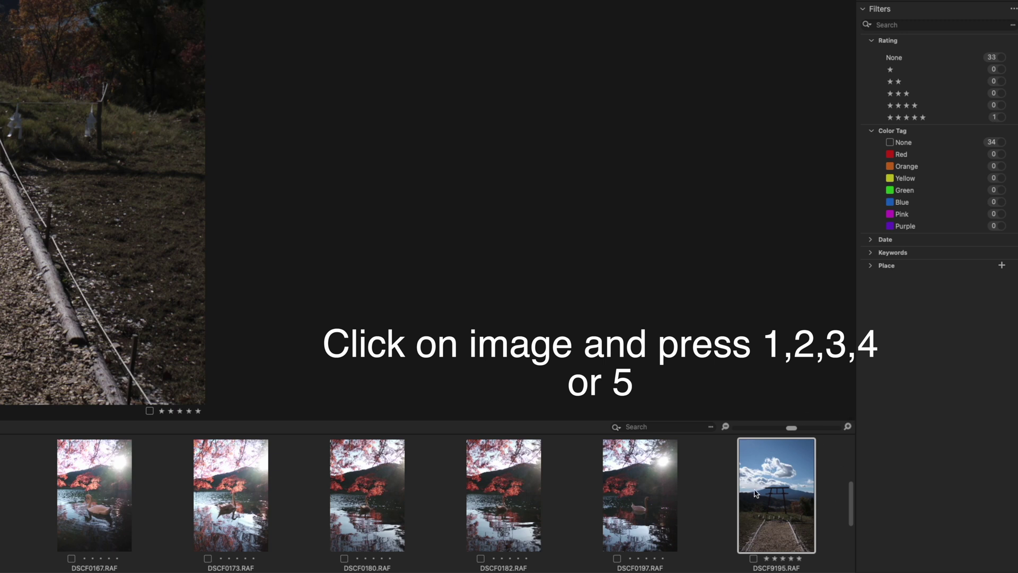
Give DSCF0197 a four-star rating, then clear it.
left_click(652, 507)
key("4")
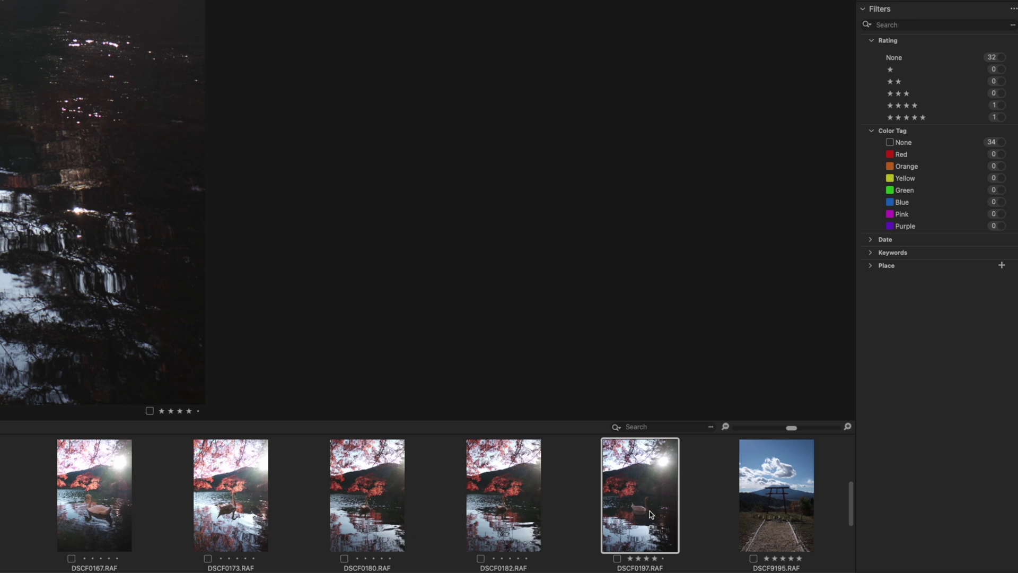
key("0")
Move DSCF9195 to the Selects folder, view it there, and show the Color tools.
right_click(773, 506)
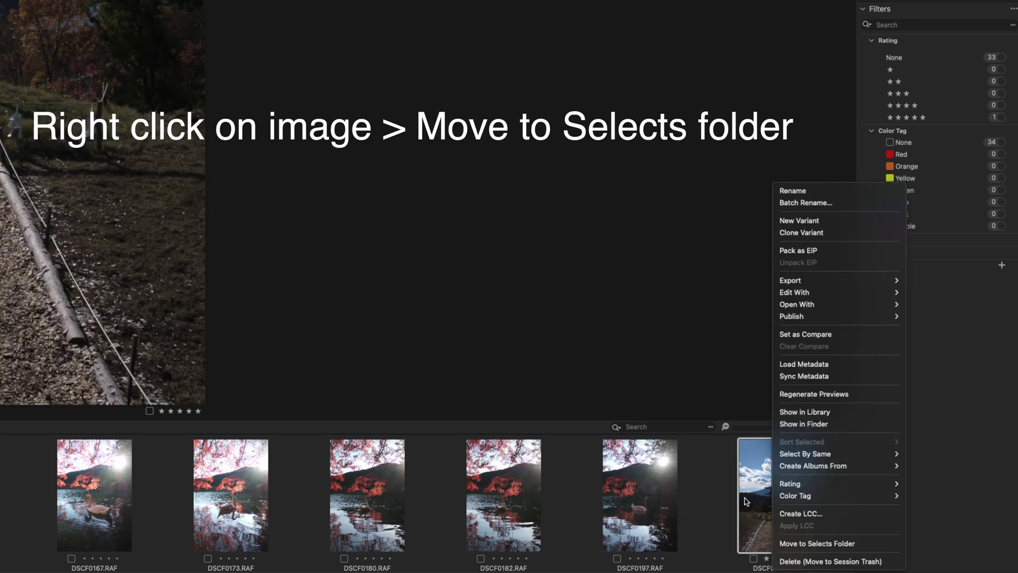
left_click(807, 545)
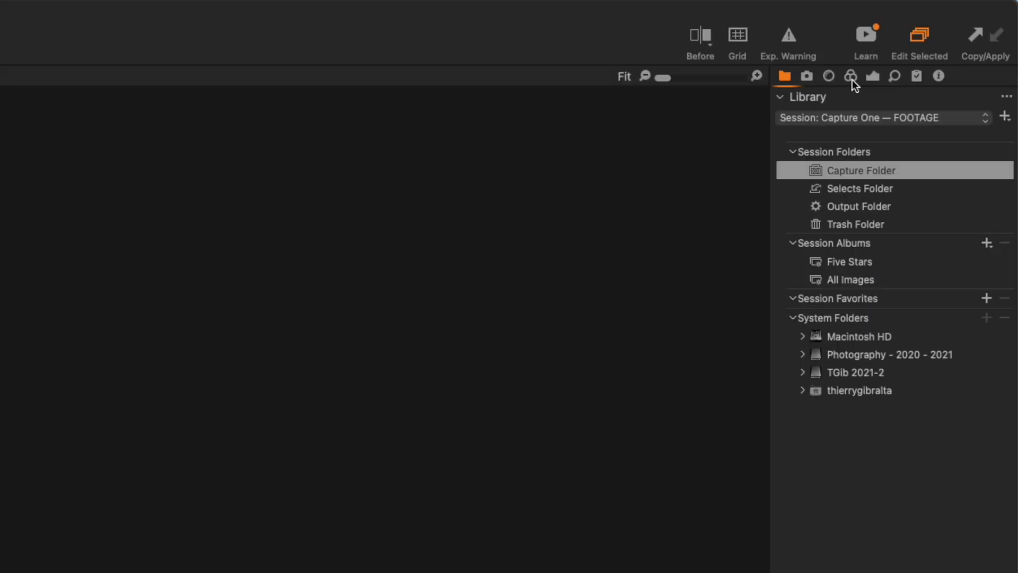
left_click(863, 190)
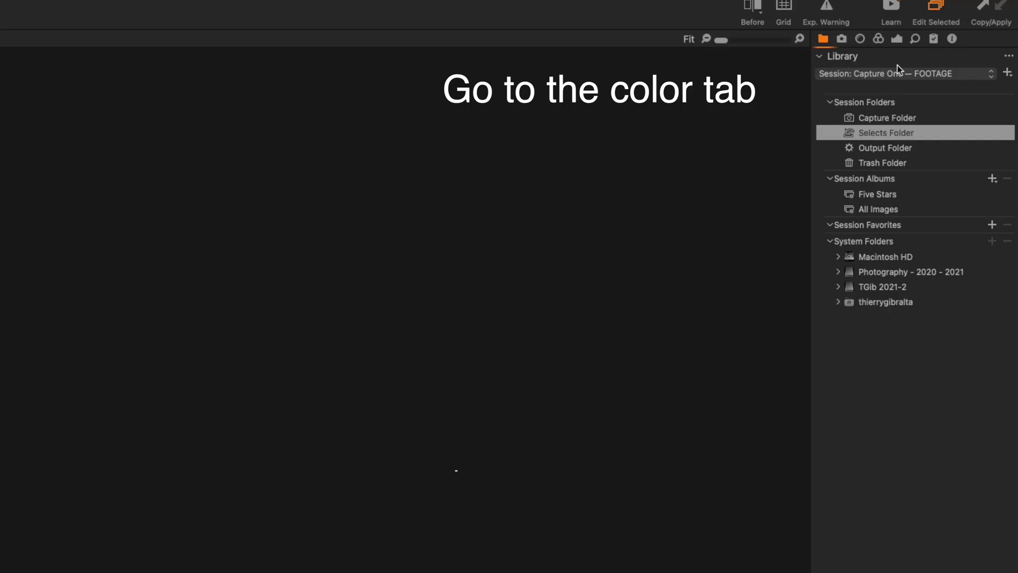
left_click(880, 38)
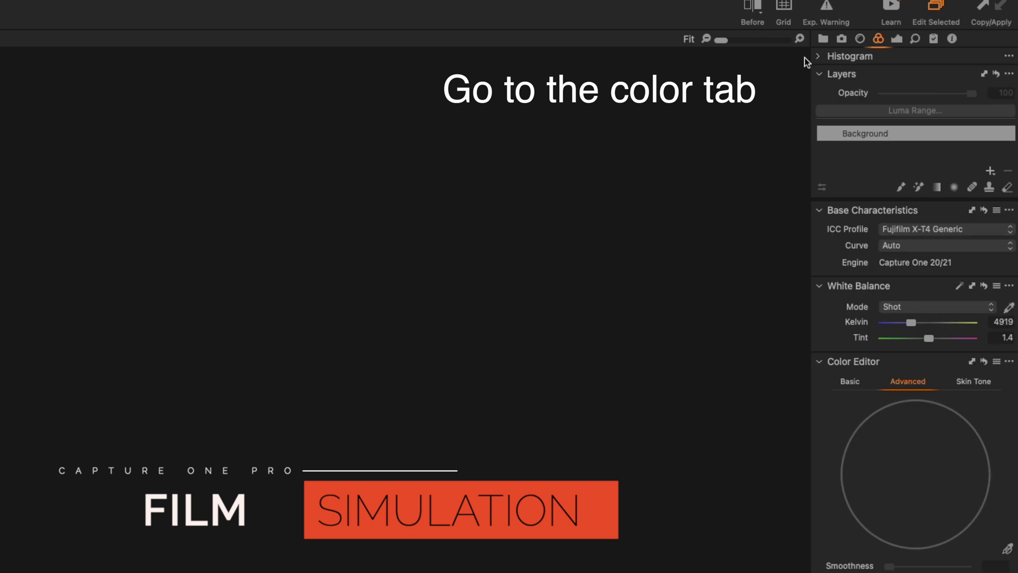
Set the Base Characteristics curve to Fujifilm CLASSIC CHROME.
left_click(924, 244)
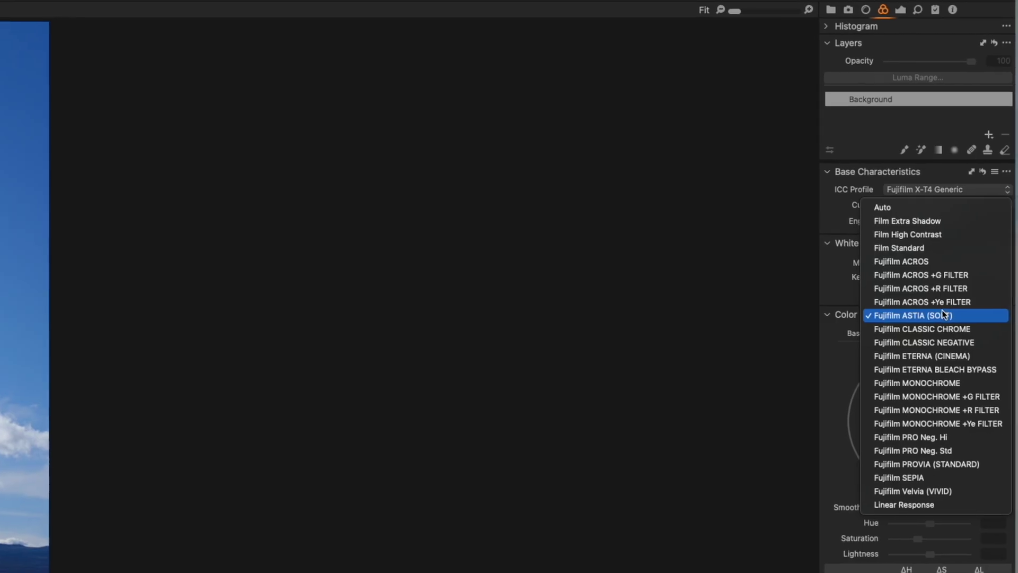
left_click(943, 329)
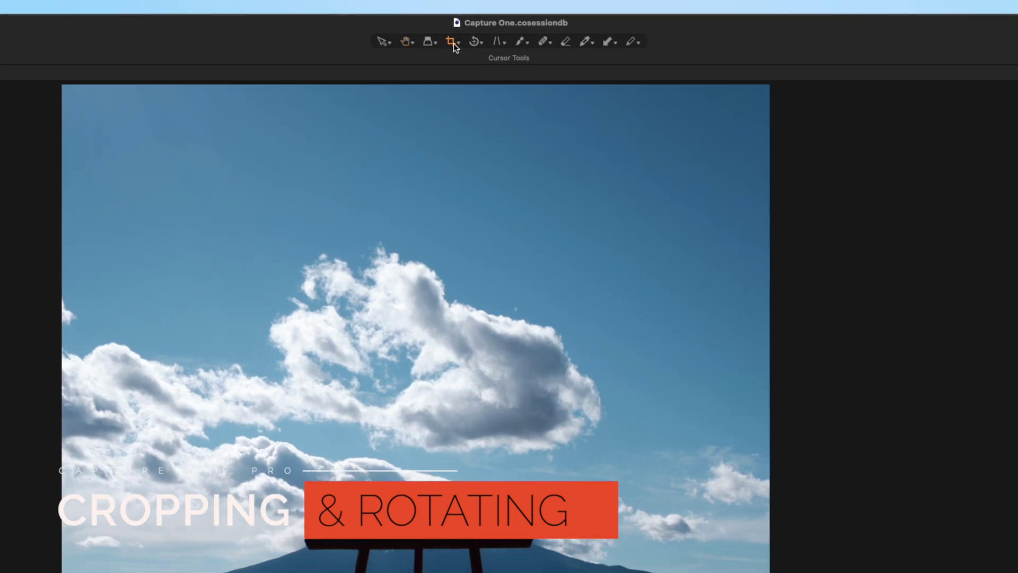
Crop the photo to a 4x5 ratio and nudge the crop frame slightly upward.
left_click(453, 45)
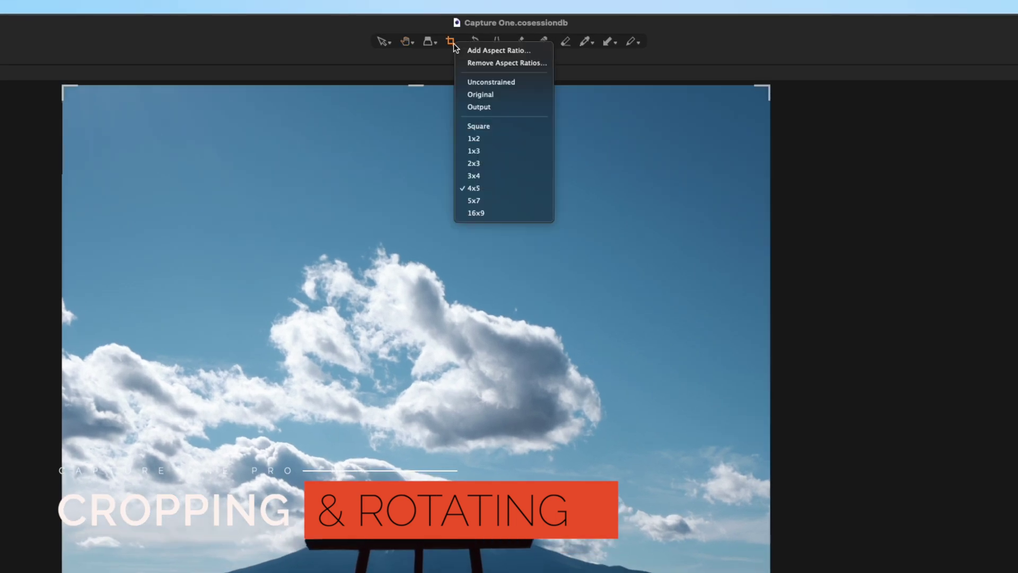
left_click(498, 187)
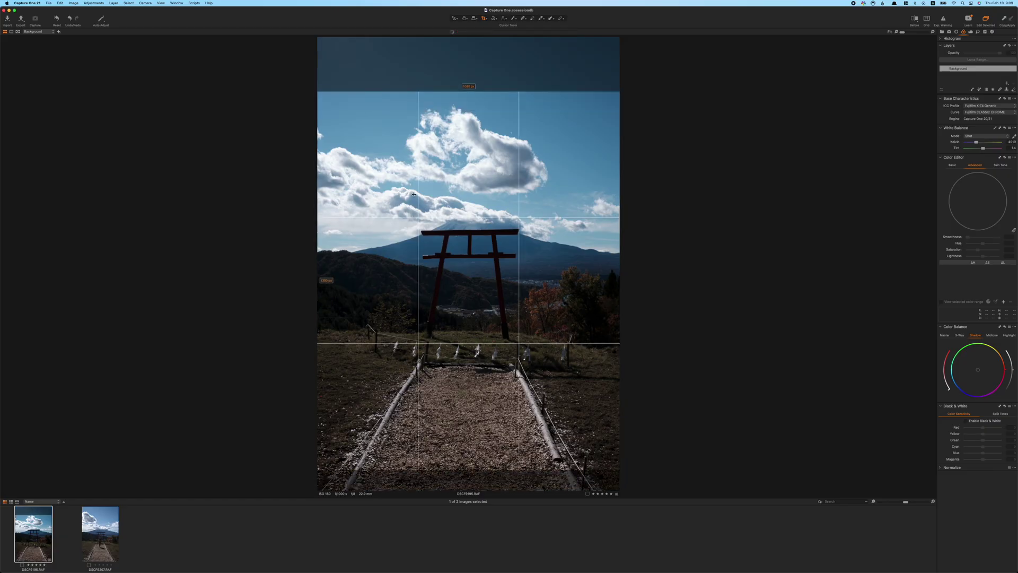
mouse_move(413, 195)
left_mouse_down()
mouse_move(415, 183)
mouse_move(415, 192)
left_mouse_up()
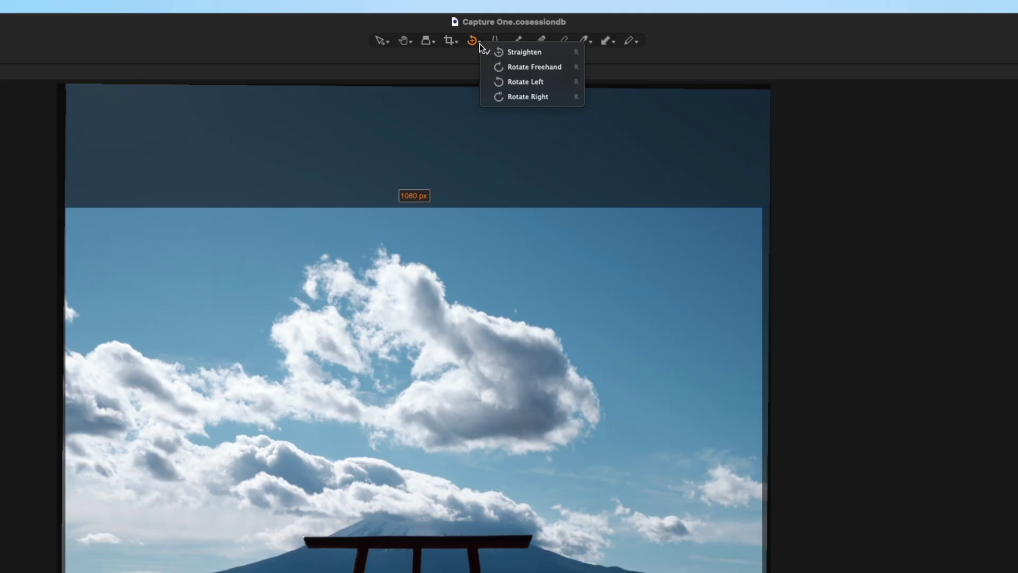
Straighten the photo so the torii crossbar sits level.
left_click(534, 67)
mouse_move(562, 202)
left_mouse_down()
mouse_move(547, 276)
mouse_move(554, 257)
left_mouse_up()
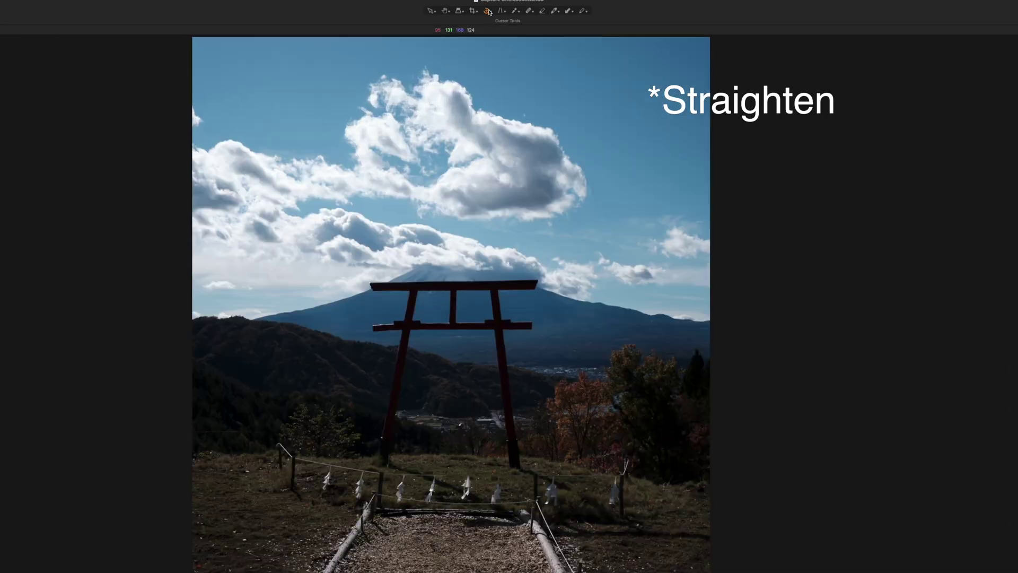
left_click(494, 18)
left_click(517, 50)
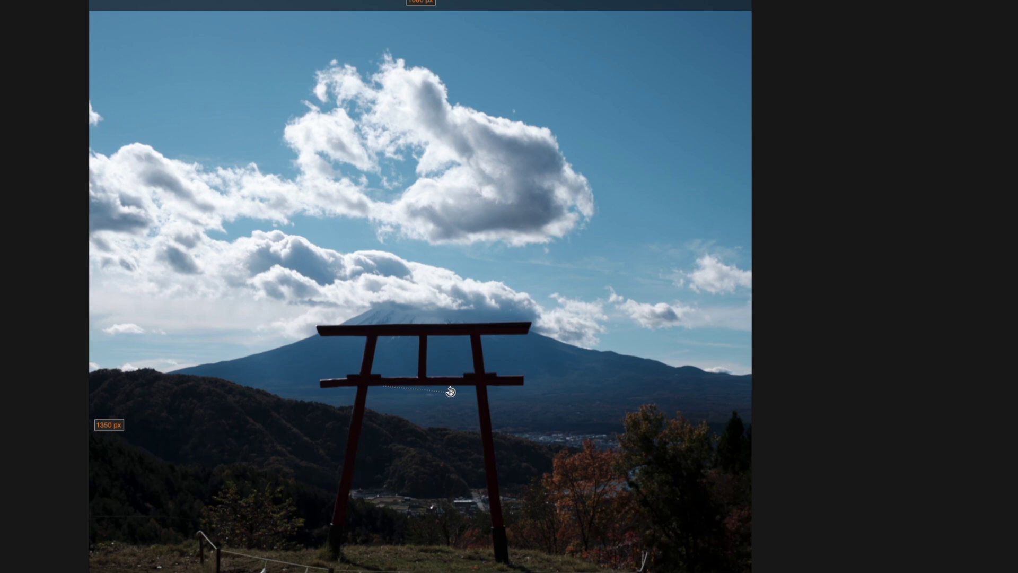
left_click_drag(466, 384, 526, 402)
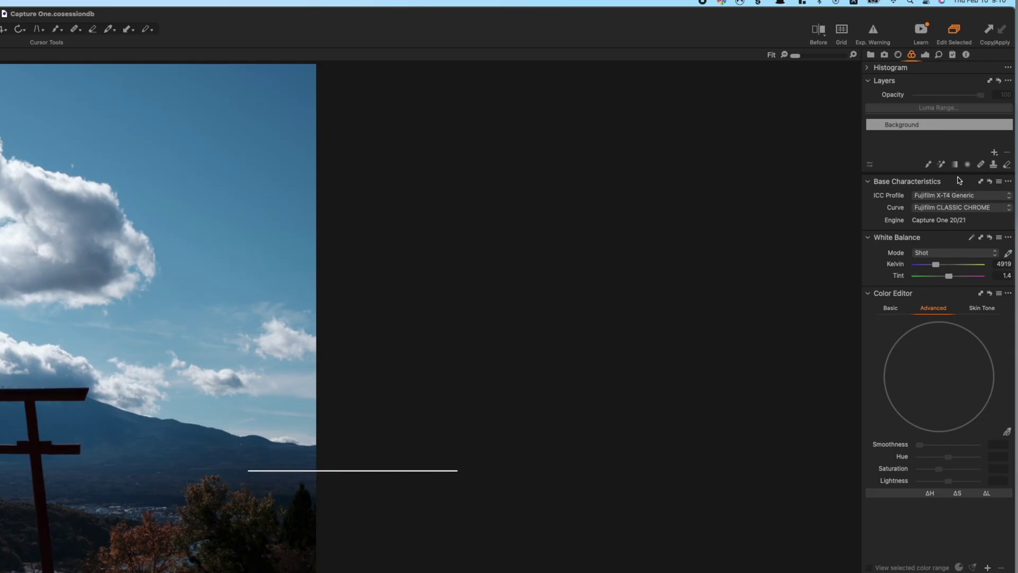
Add a new filled adjustment layer named 'Exposure'.
left_click(995, 152)
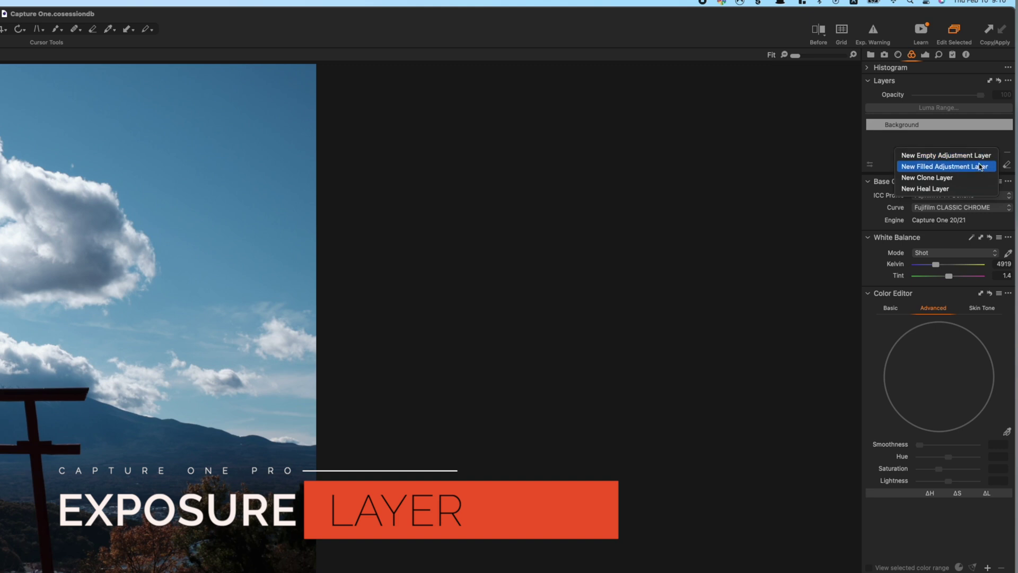
left_click(981, 168)
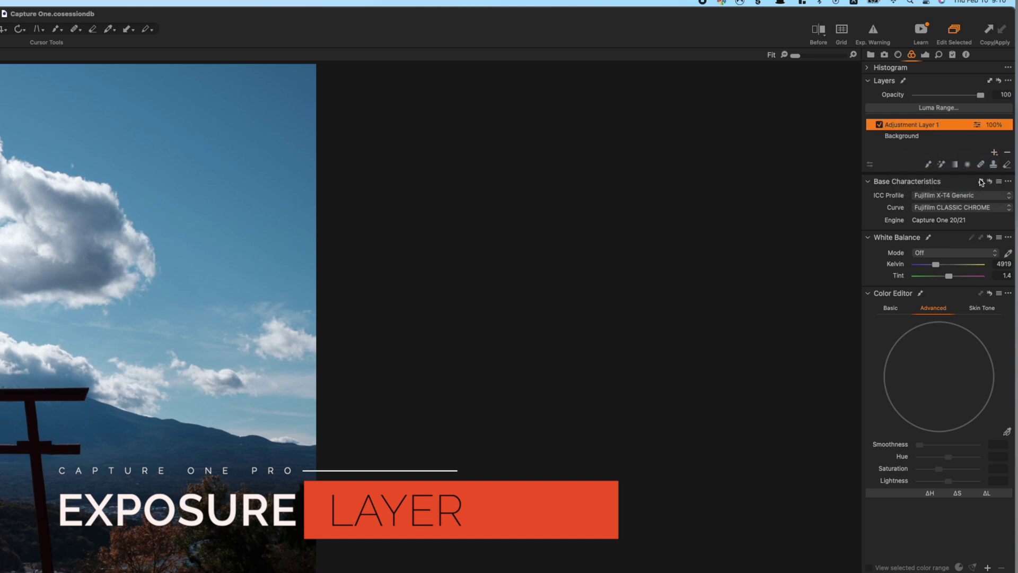
double_click(948, 125)
type("Exposure")
key("Return")
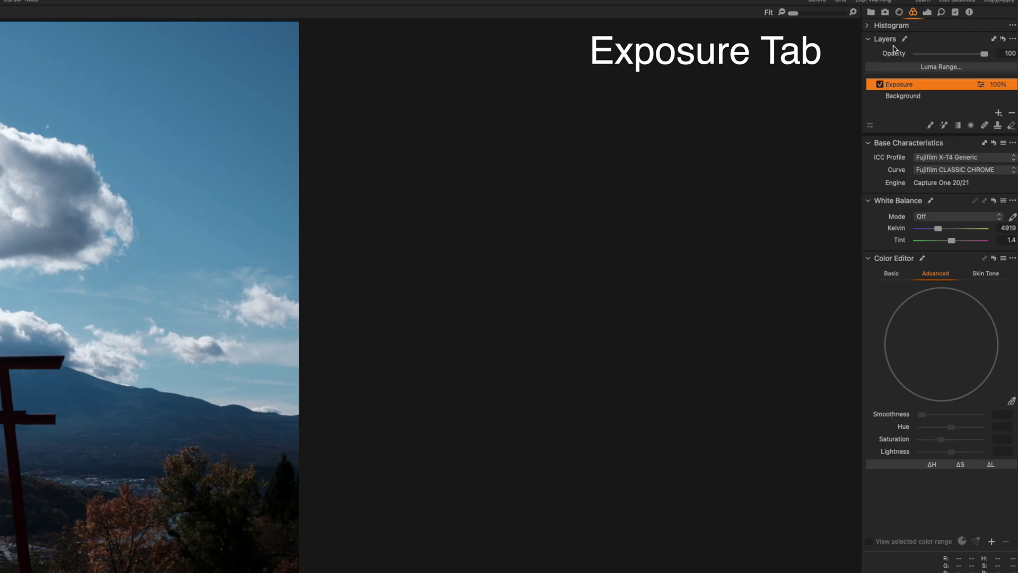
Raise Shadow to 18 and Black to 30, set Structure 14 and a slight Dehaze.
left_click(927, 12)
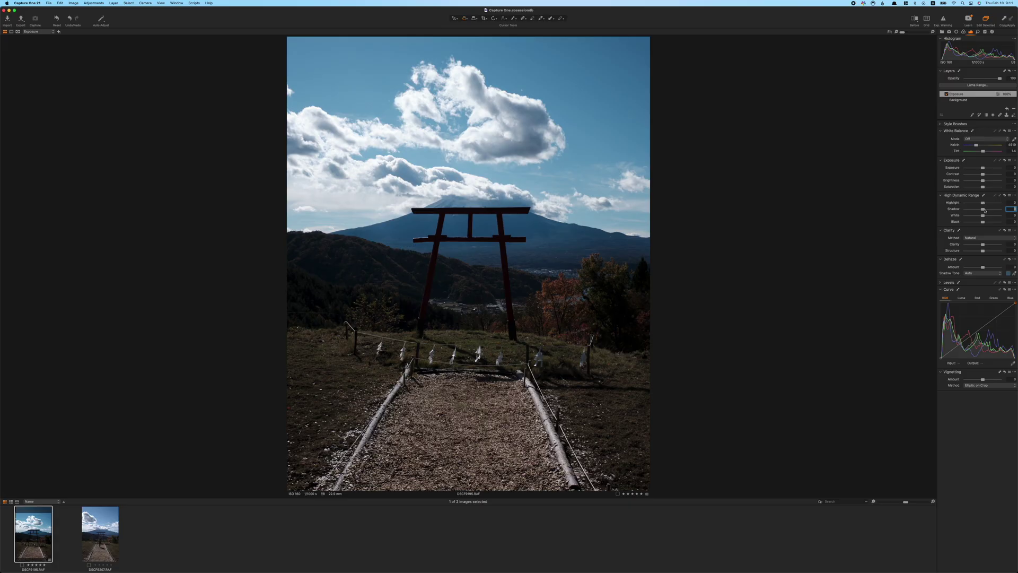
left_click_drag(984, 211, 985, 182)
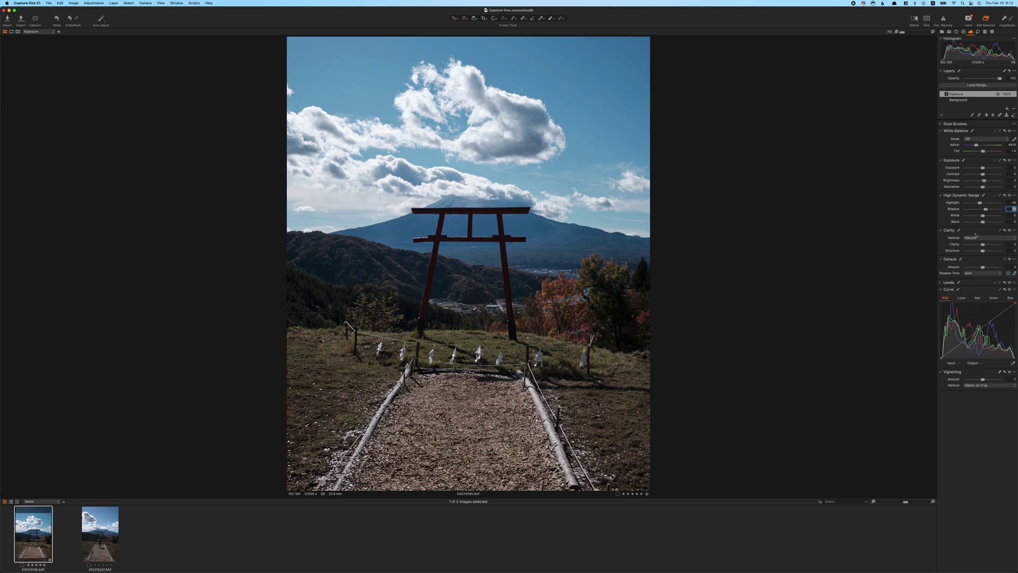
left_click_drag(984, 223, 981, 246)
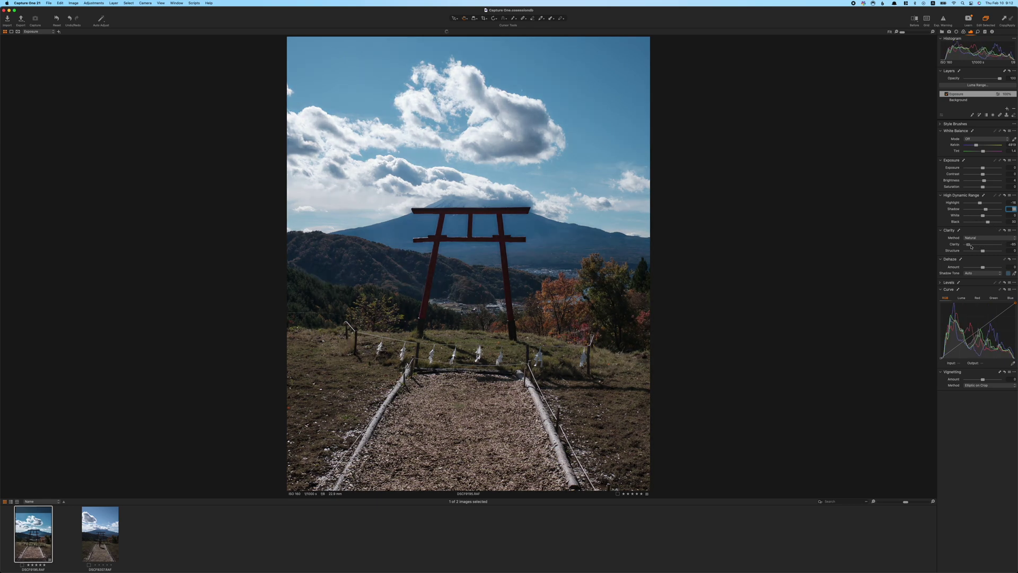
mouse_move(986, 252)
left_mouse_down()
mouse_move(961, 254)
mouse_move(990, 252)
left_mouse_up()
left_click(983, 268)
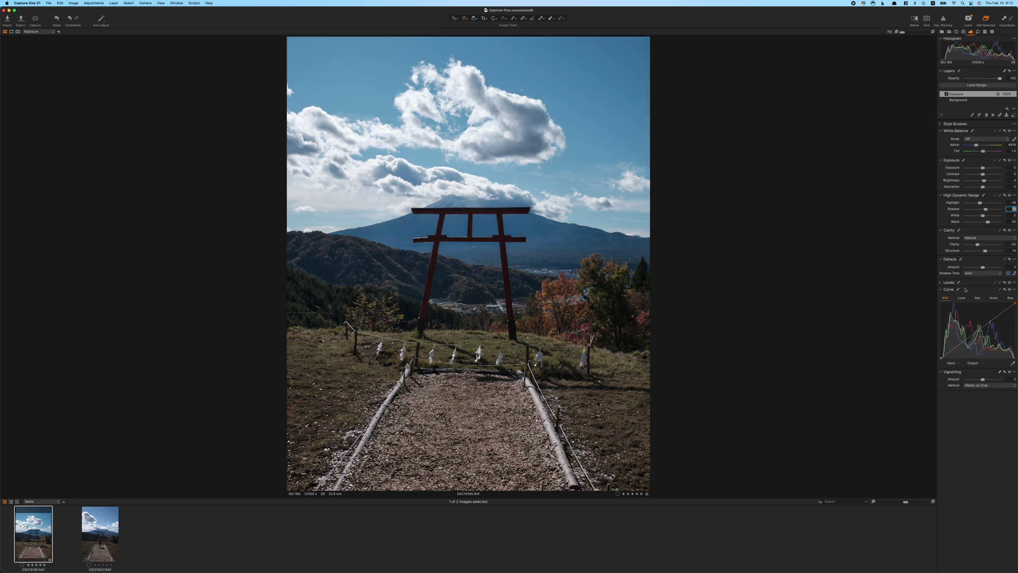
Add two RGB curve points and lift the black endpoint to Output 18.
left_click(959, 345)
left_click(996, 317)
left_click_drag(942, 358, 940, 355)
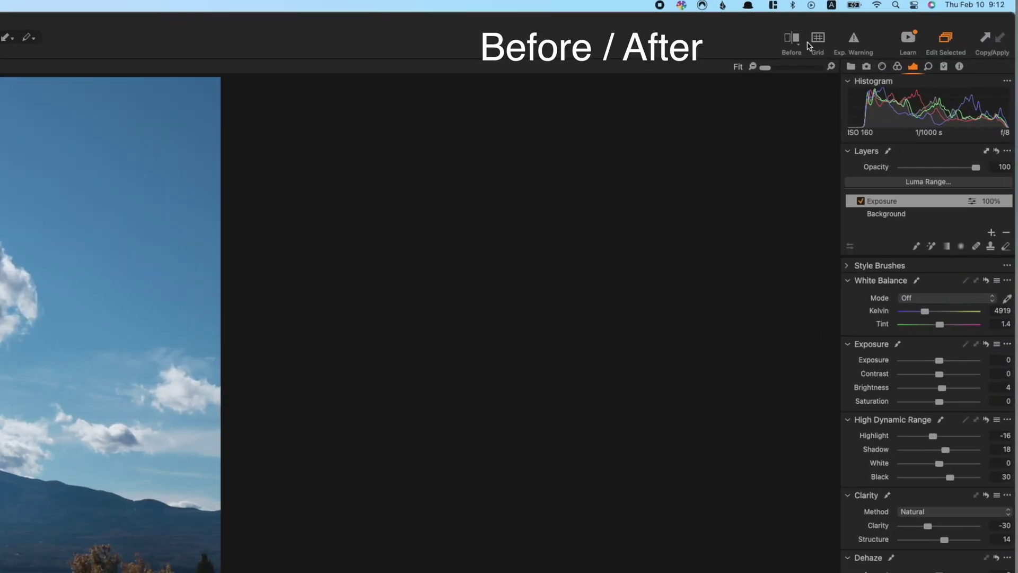
Compare the original and edited photo with the Before split slider.
left_click(912, 24)
left_click_drag(15, 271, 249, 572)
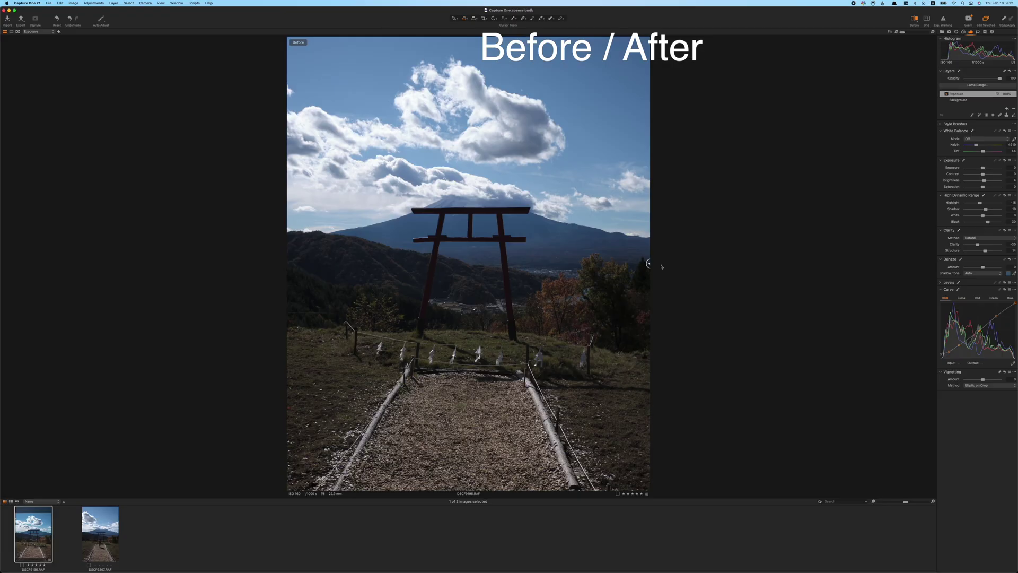
left_click_drag(668, 267, 286, 265)
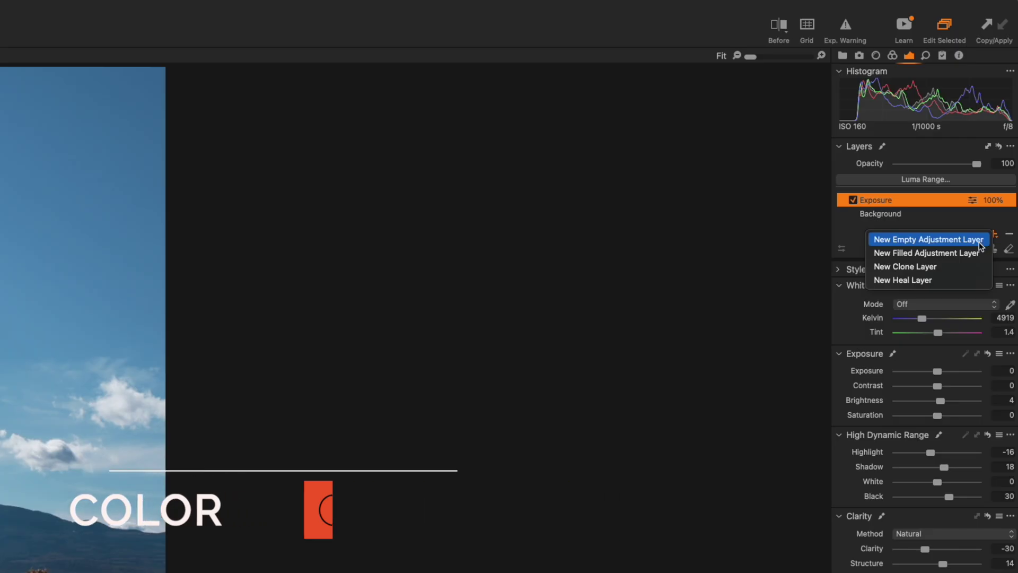
Add a new filled adjustment layer named 'Color Grading'.
left_click(979, 253)
double_click(883, 199)
type("c")
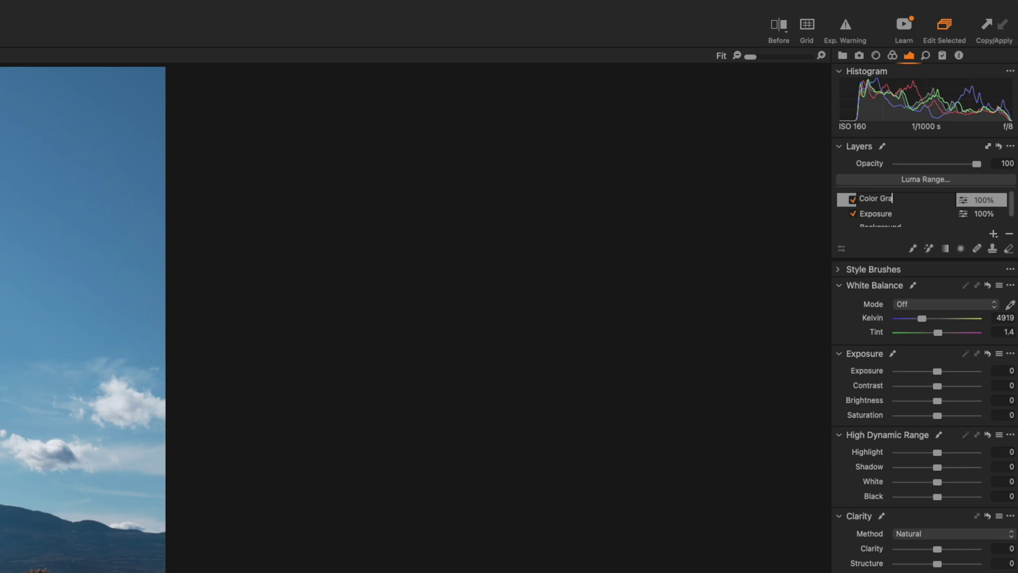
key("Return")
Tint the Color Balance shadows orange-red with more saturation and lower lightness.
left_click(892, 56)
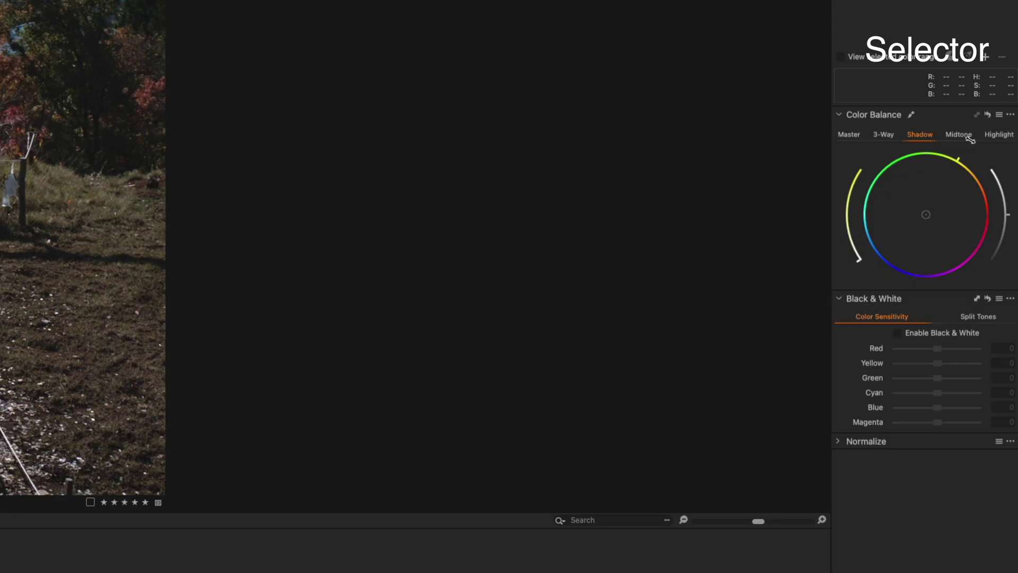
left_click_drag(974, 143, 1000, 174)
mouse_move(859, 262)
left_mouse_down()
mouse_move(835, 198)
mouse_move(836, 214)
left_mouse_up()
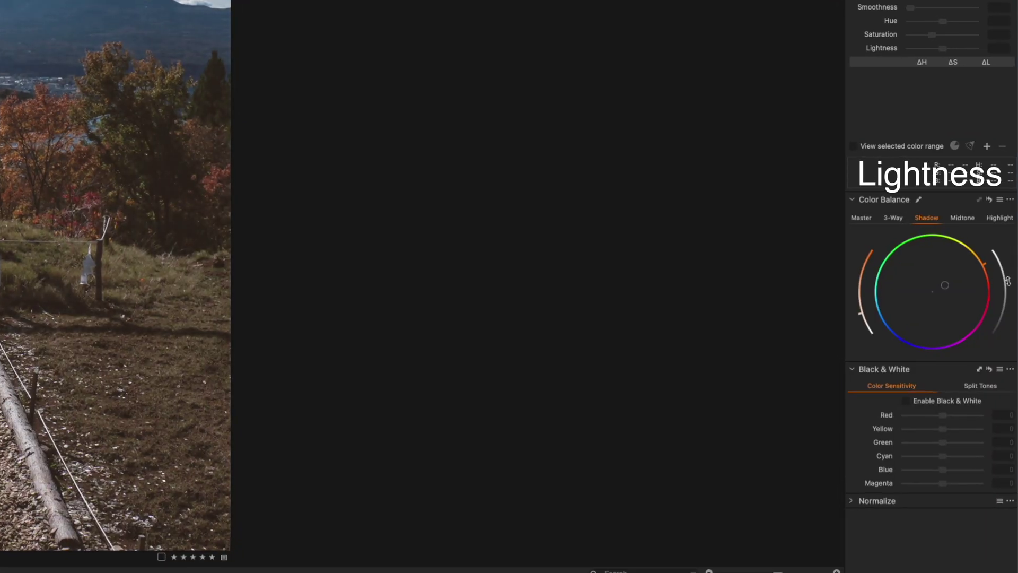
left_click_drag(1008, 281, 988, 286)
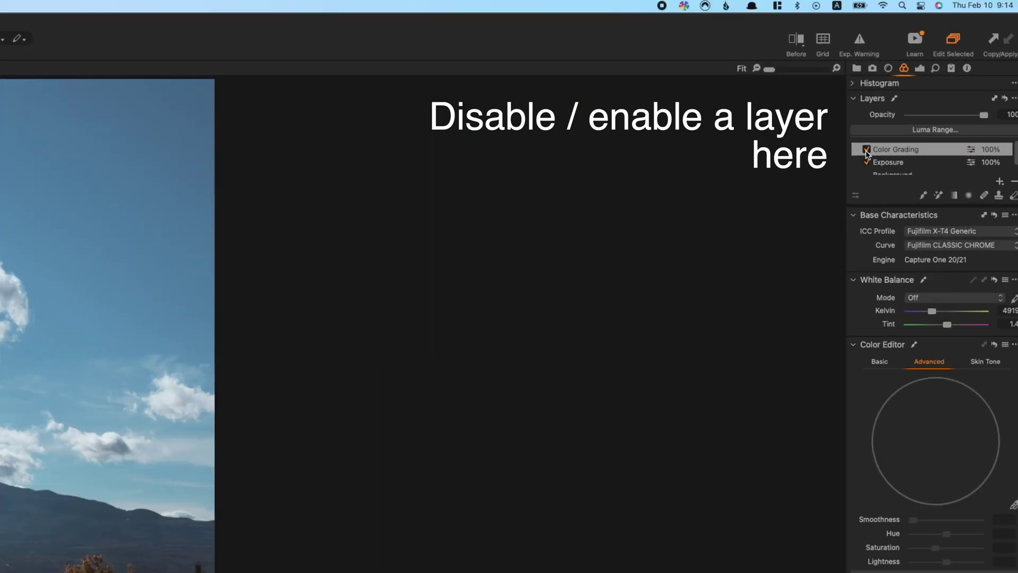
Toggle the Color Grading layer off and back on to compare its effect.
left_click(867, 150)
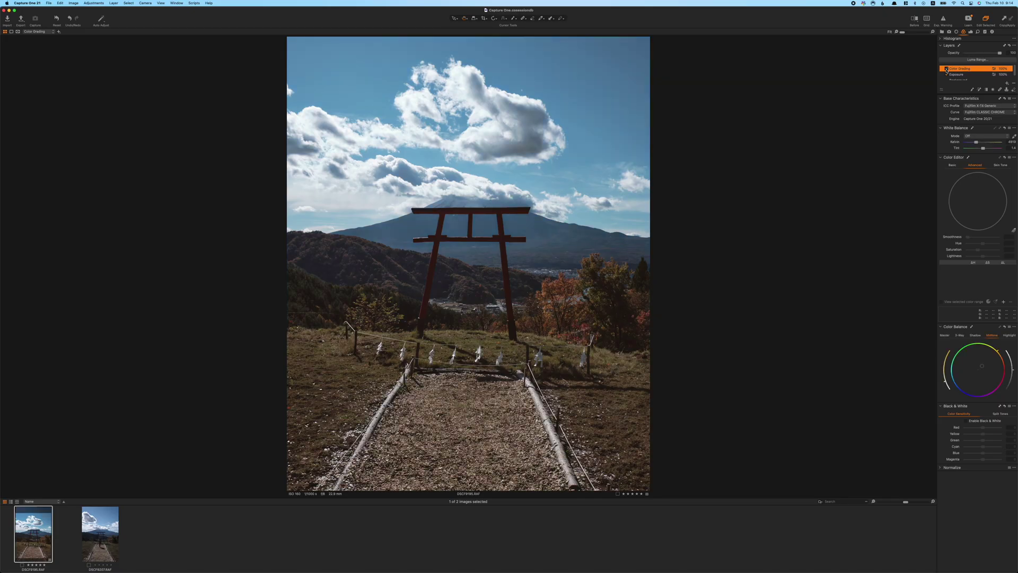
left_click(946, 70)
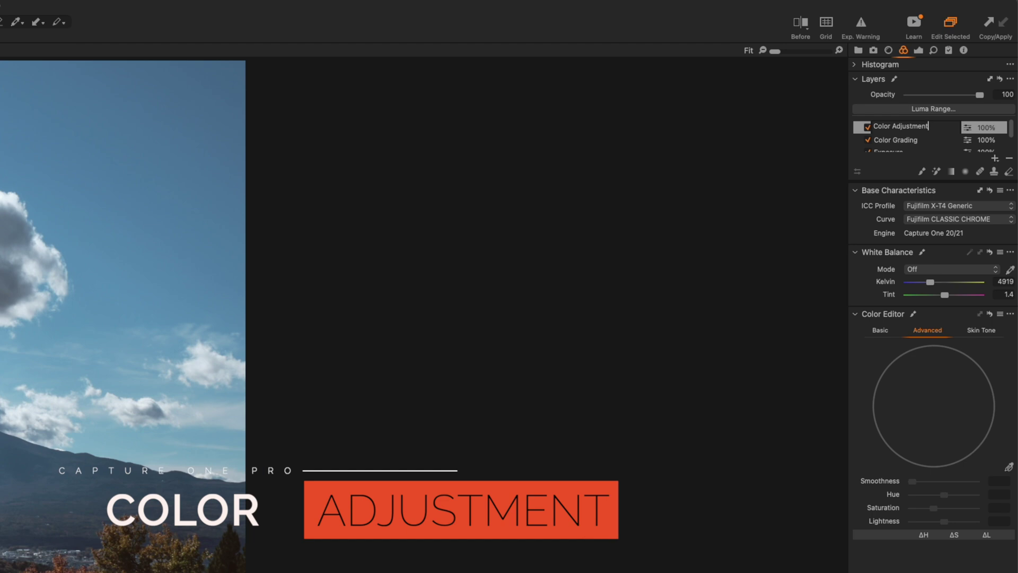
Name the layer 'Color Adjustment', pick the sky colour in Advanced, and set Smoothness 3.6.
key("Return")
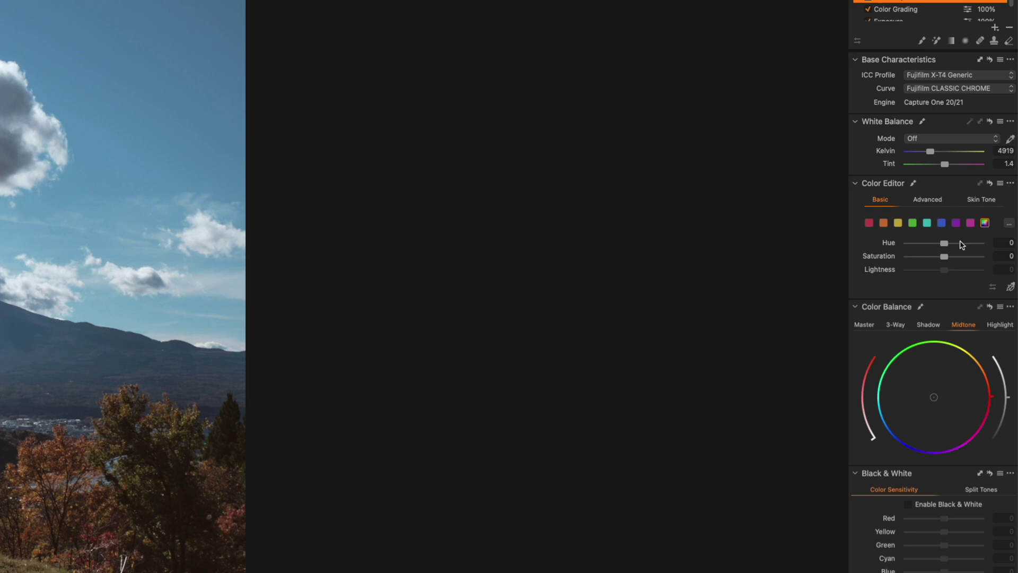
left_click(920, 203)
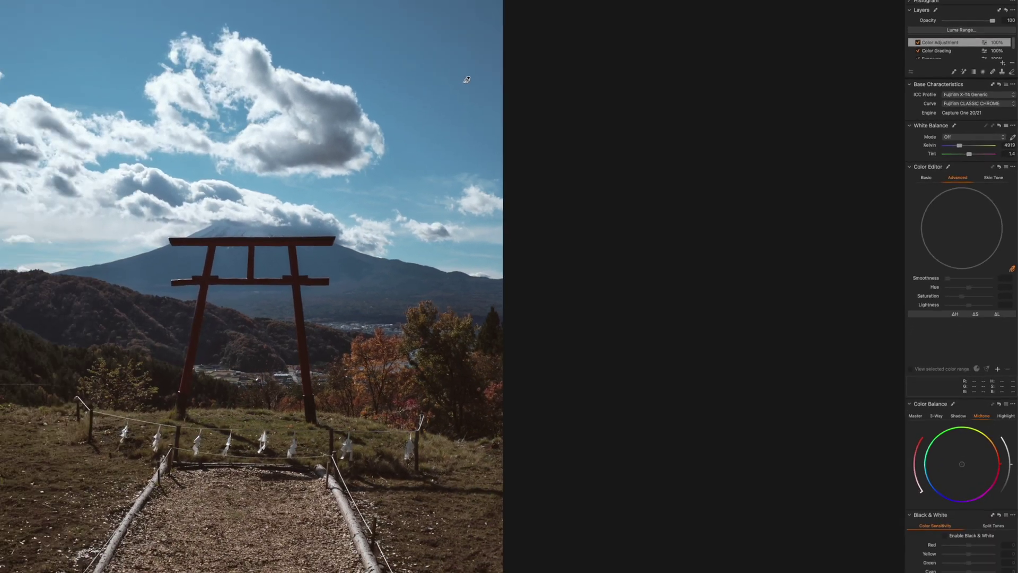
left_click(205, 59)
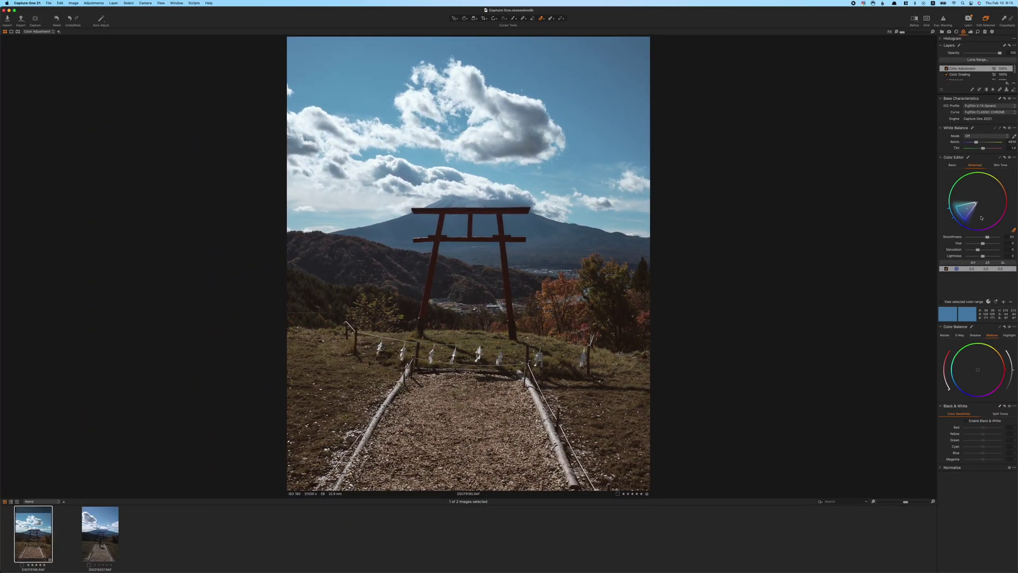
left_click_drag(985, 239, 1015, 238)
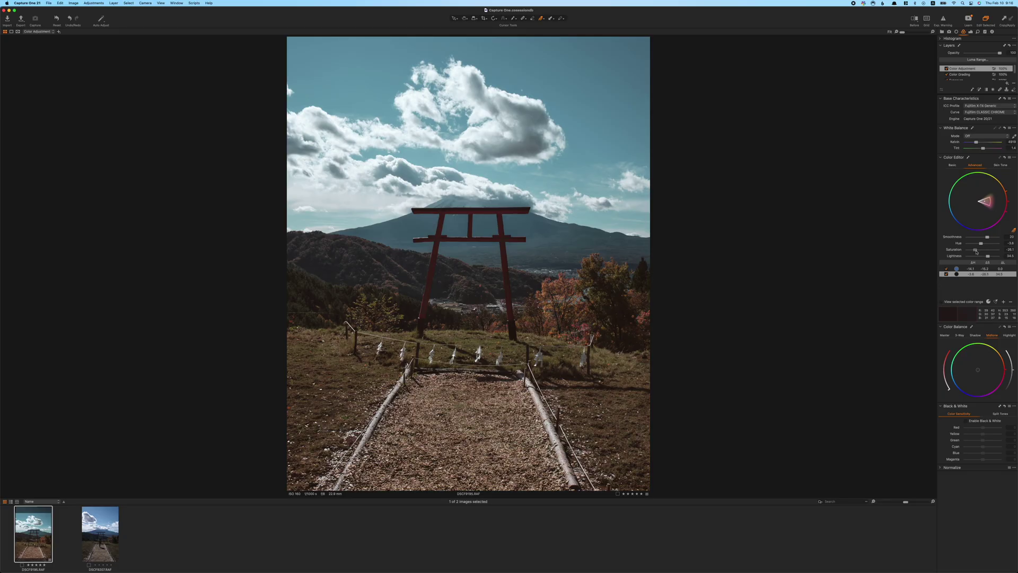
Pick the red colour range on the Color Adjustment layer and shift its Hue to -16.8.
left_click(960, 69)
left_click(607, 357)
mouse_move(983, 243)
left_mouse_down()
mouse_move(975, 244)
mouse_move(983, 238)
left_mouse_up()
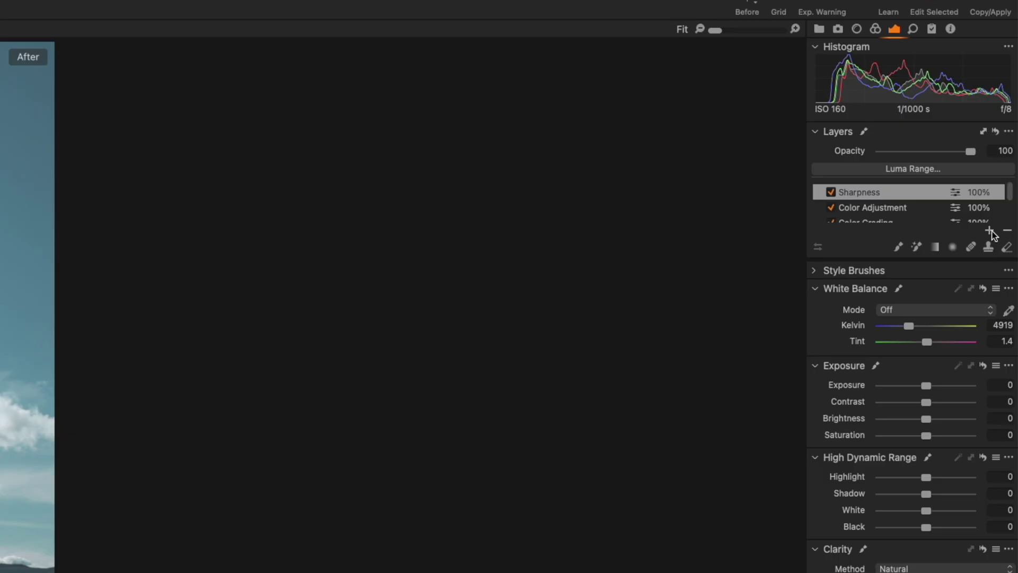
Add a new empty adjustment layer named 'Sky'.
left_click(991, 232)
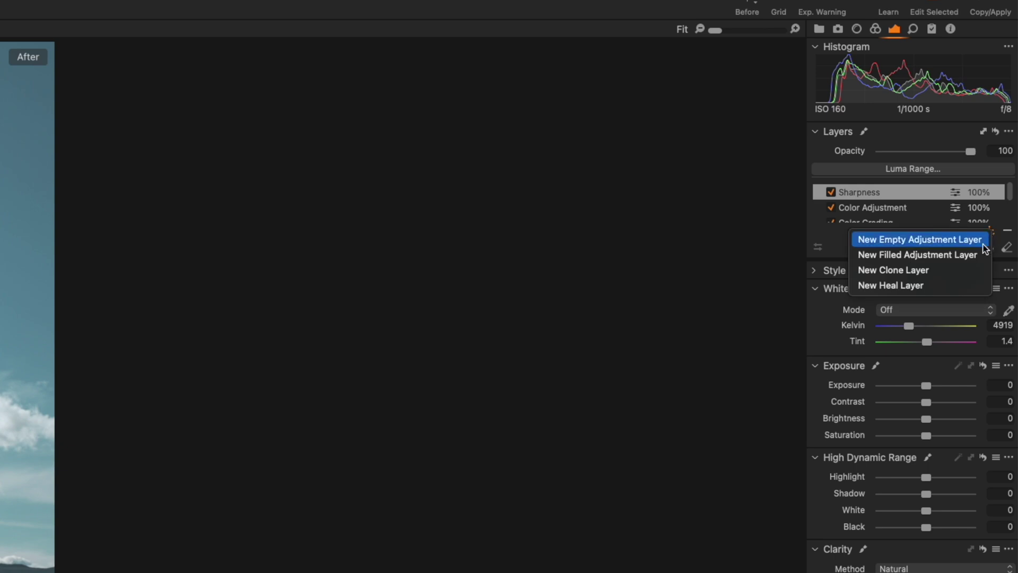
left_click(978, 240)
type("Sky")
key("Return")
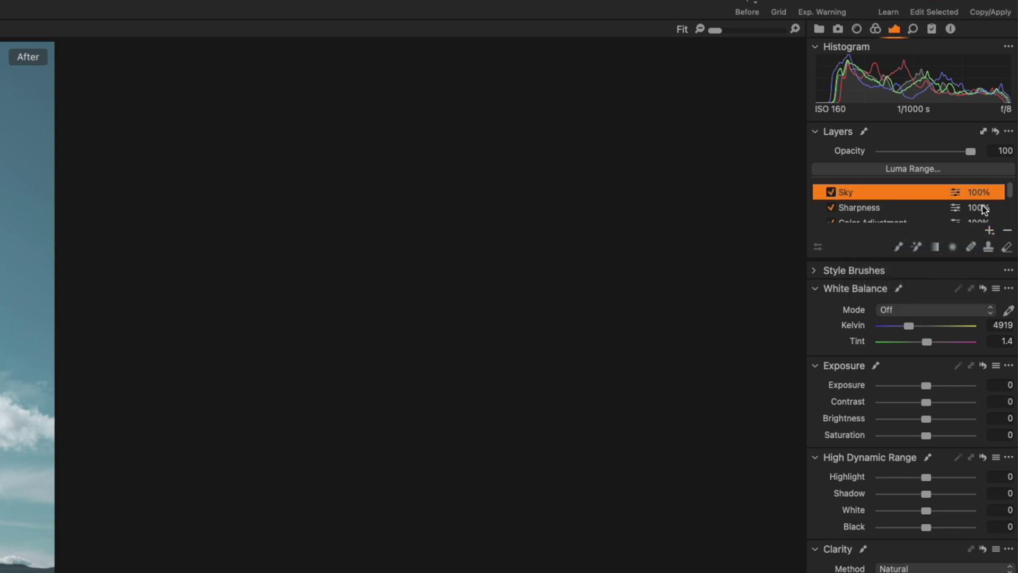
Paint a Magic Brush mask over the sky and clouds on the Sky layer.
left_click(919, 247)
right_click(320, 72)
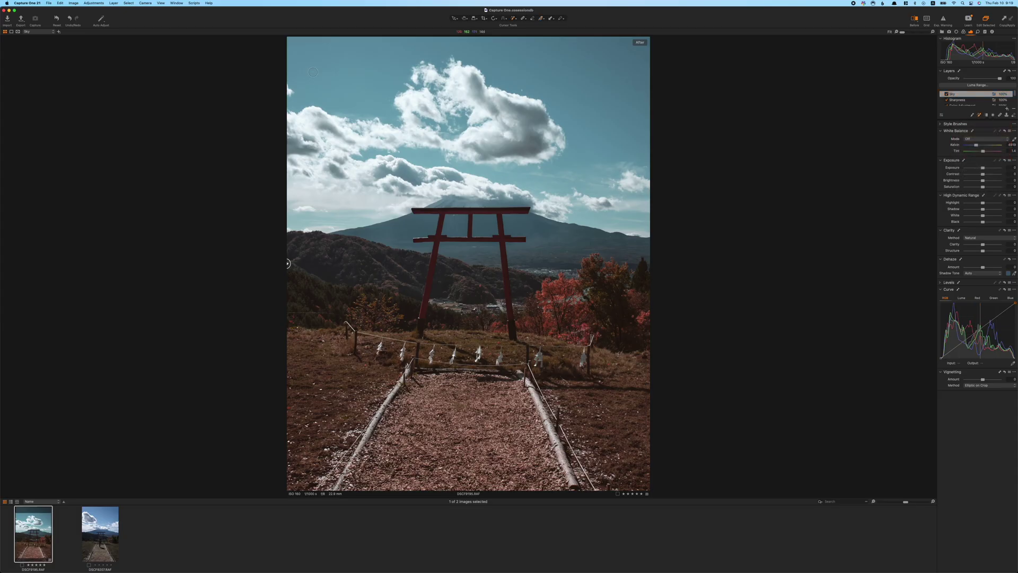
mouse_move(297, 46)
left_mouse_down()
mouse_move(340, 47)
mouse_move(280, 45)
mouse_move(637, 64)
mouse_move(582, 105)
left_mouse_up()
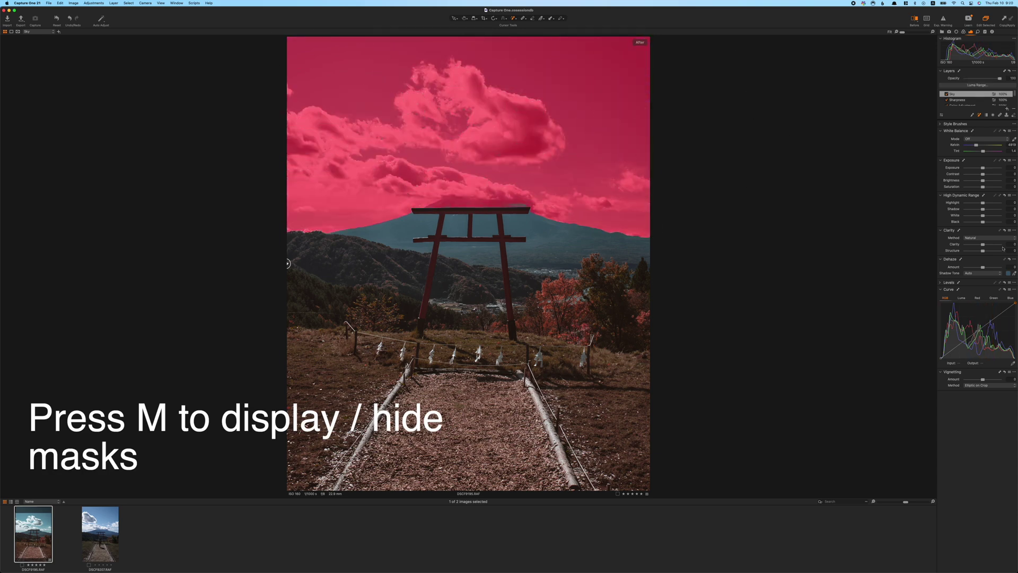
Set the Sky layer's Highlight to -19 and Contrast to 4, then check the Details tools and mask.
key("m")
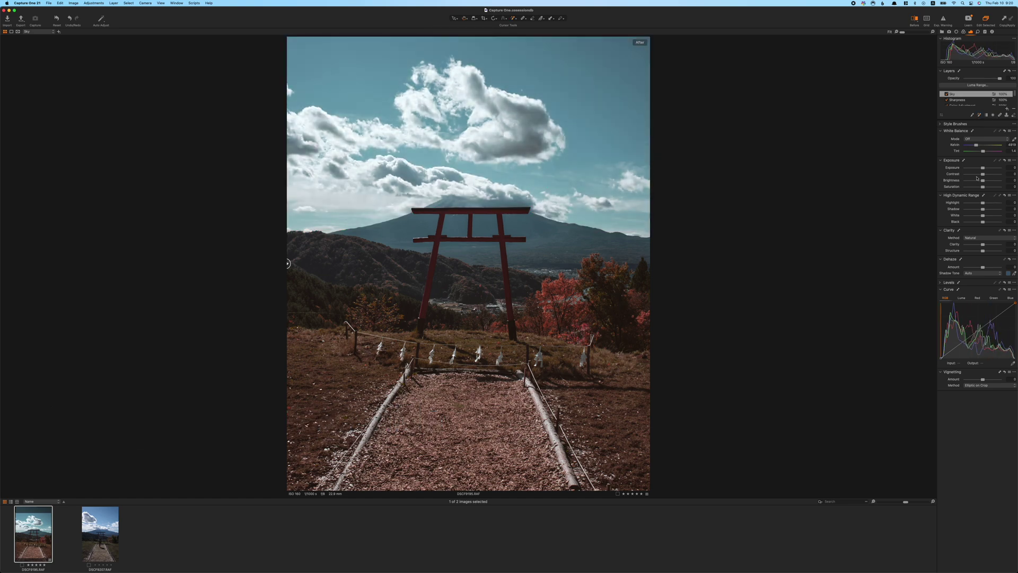
mouse_move(985, 204)
left_mouse_down()
mouse_move(988, 176)
mouse_move(980, 188)
left_mouse_up()
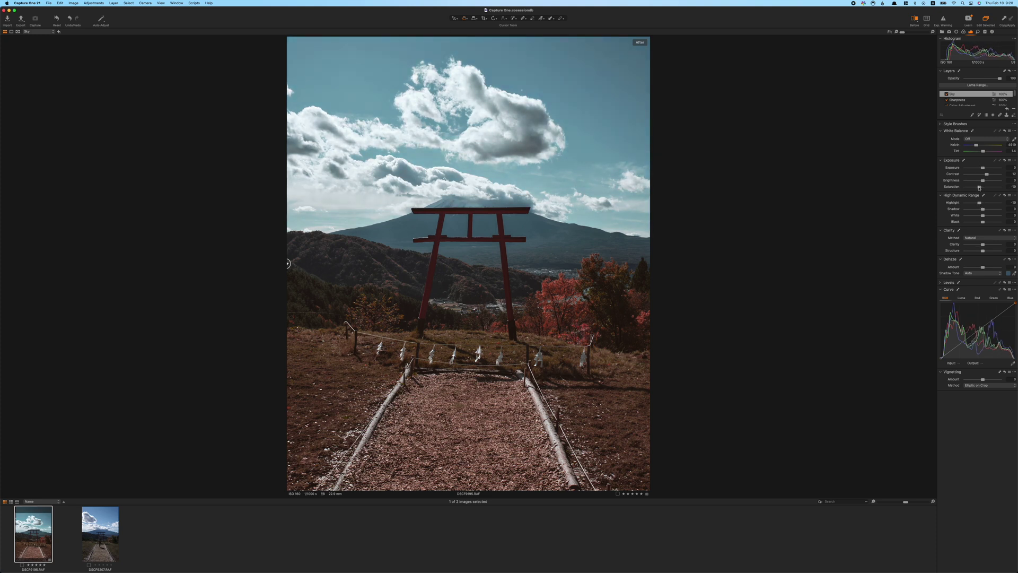
key("super+alt+6")
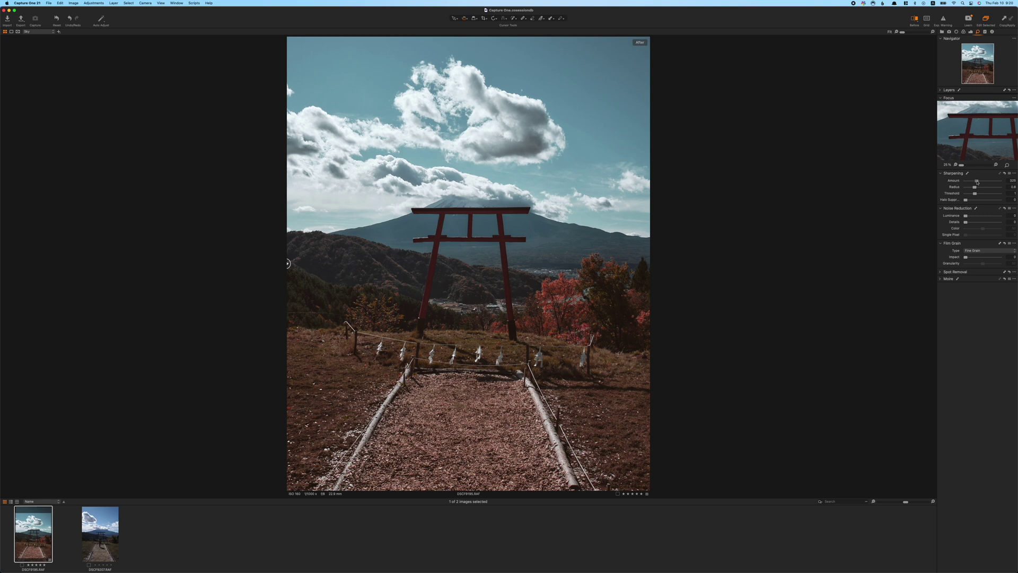
key("m")
key("m")
key("super+alt+5")
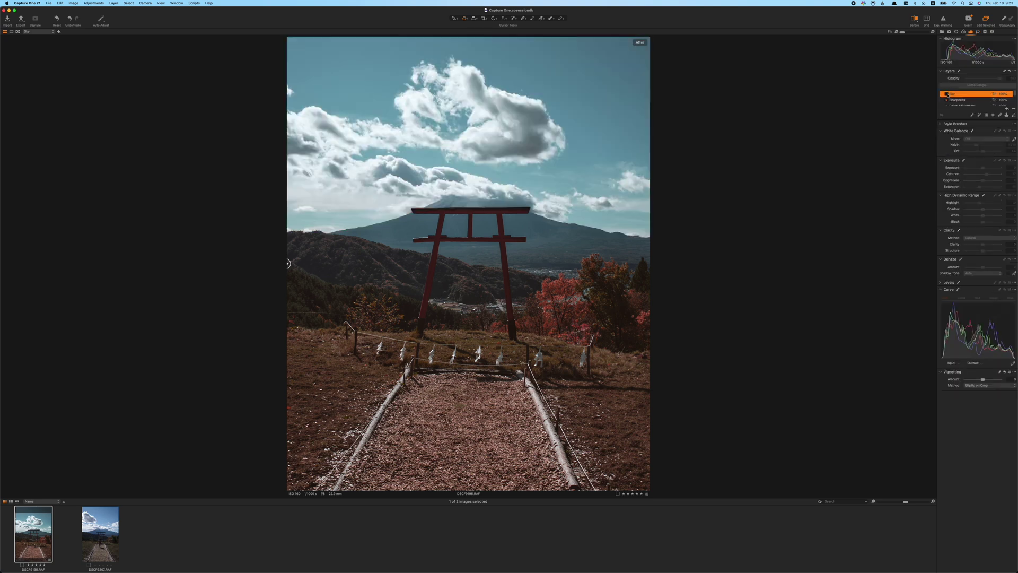